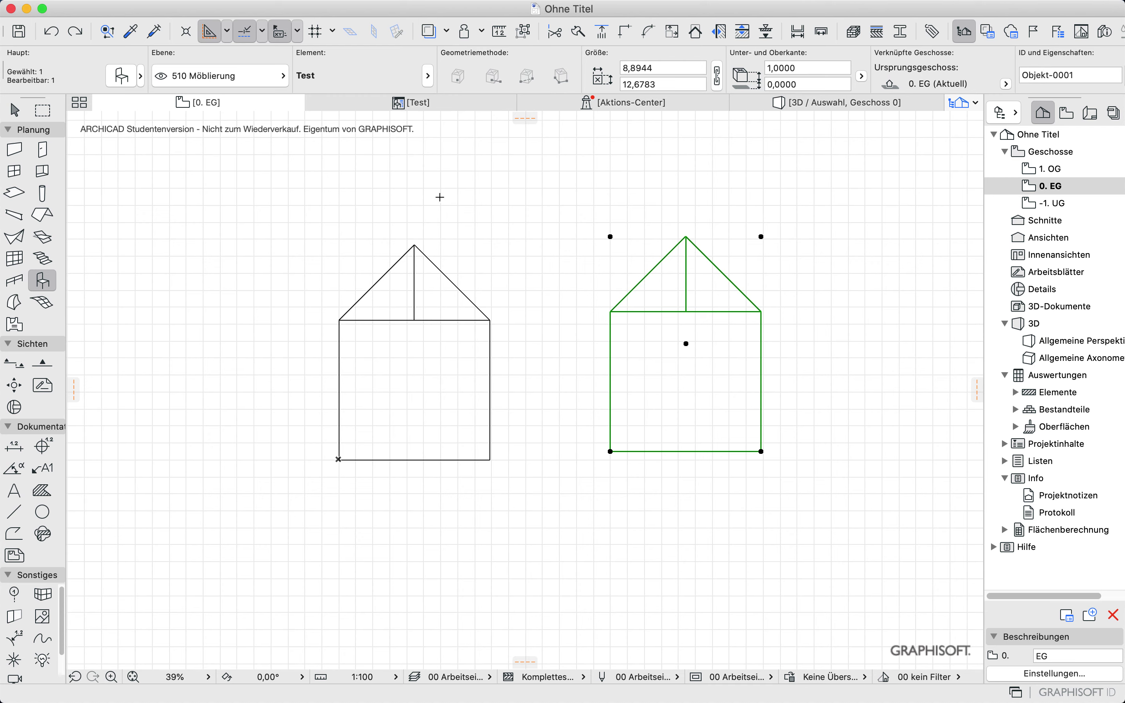
Open the 2D script of the Test object and examine the start and end coordinates of its first line2 command
left_click(439, 106)
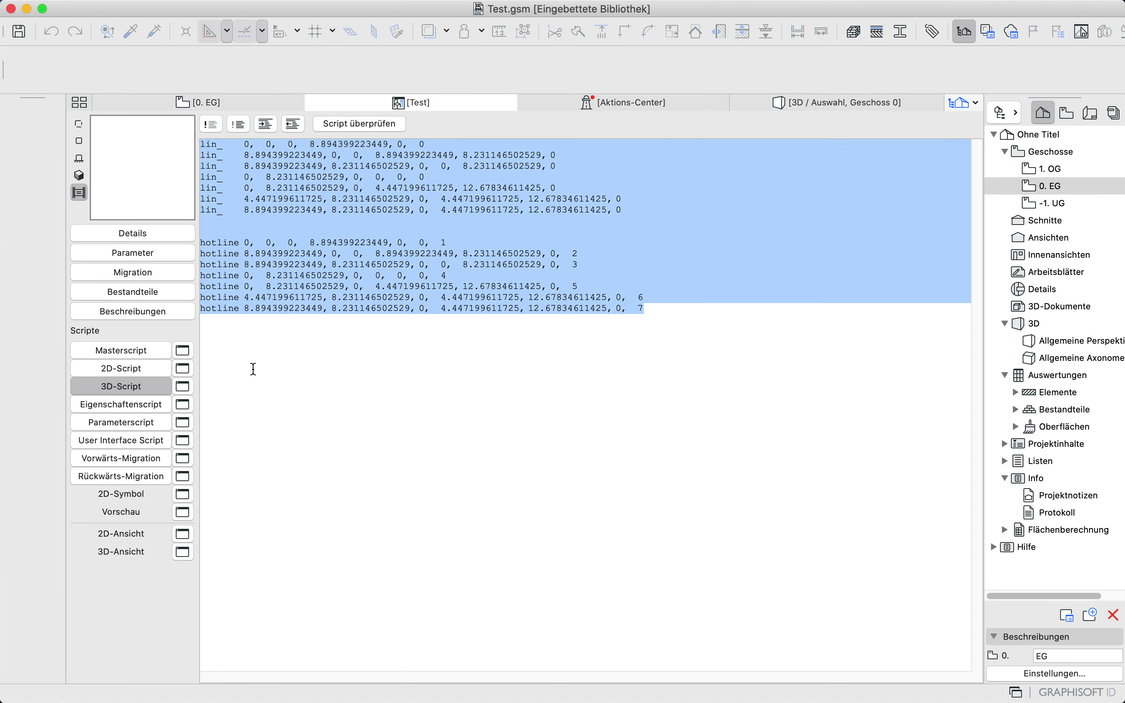
left_click(156, 362)
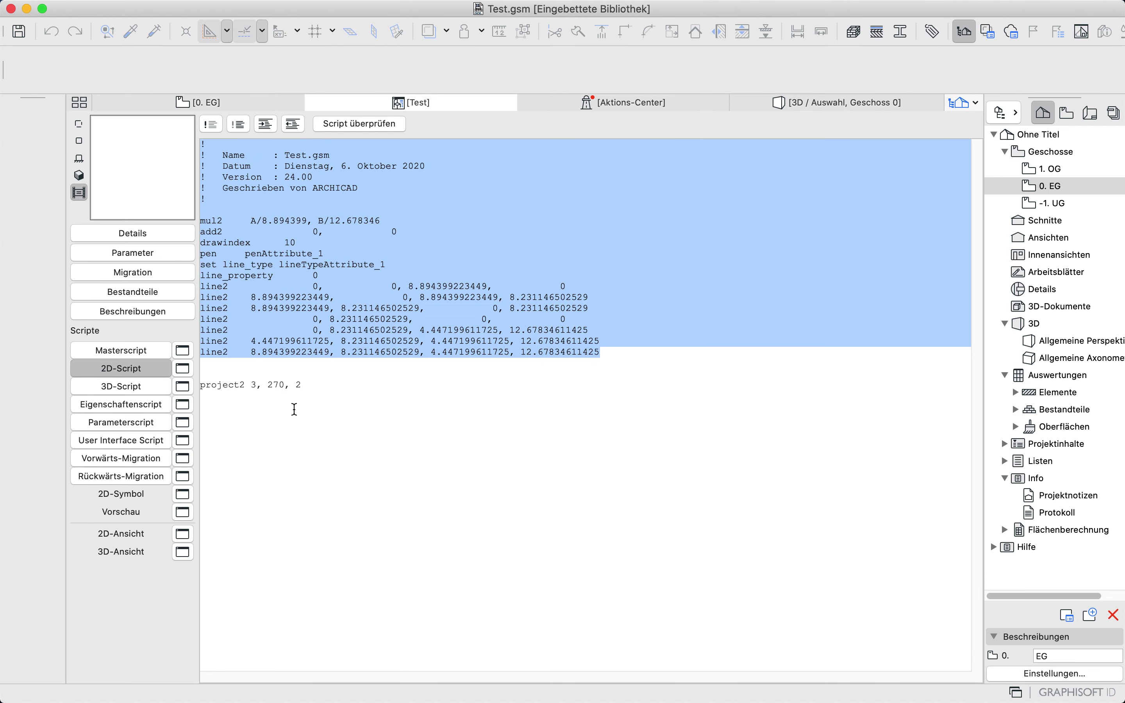
left_click_drag(627, 354, 138, 150)
double_click(320, 284)
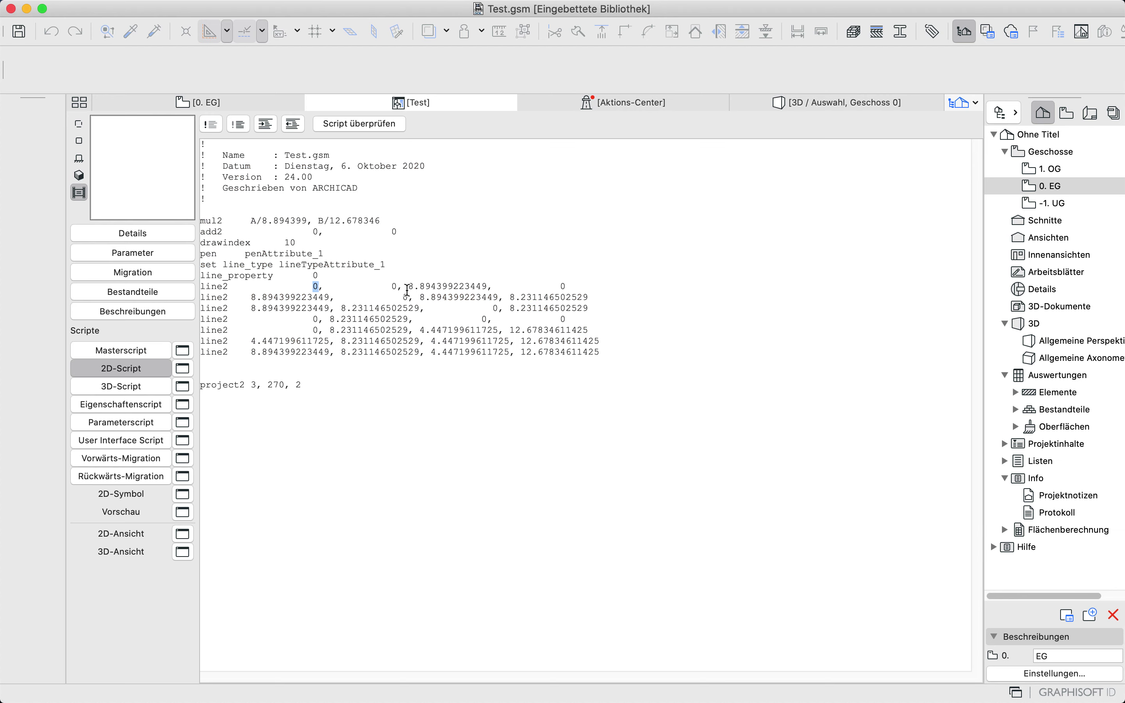
left_click_drag(386, 286, 494, 286)
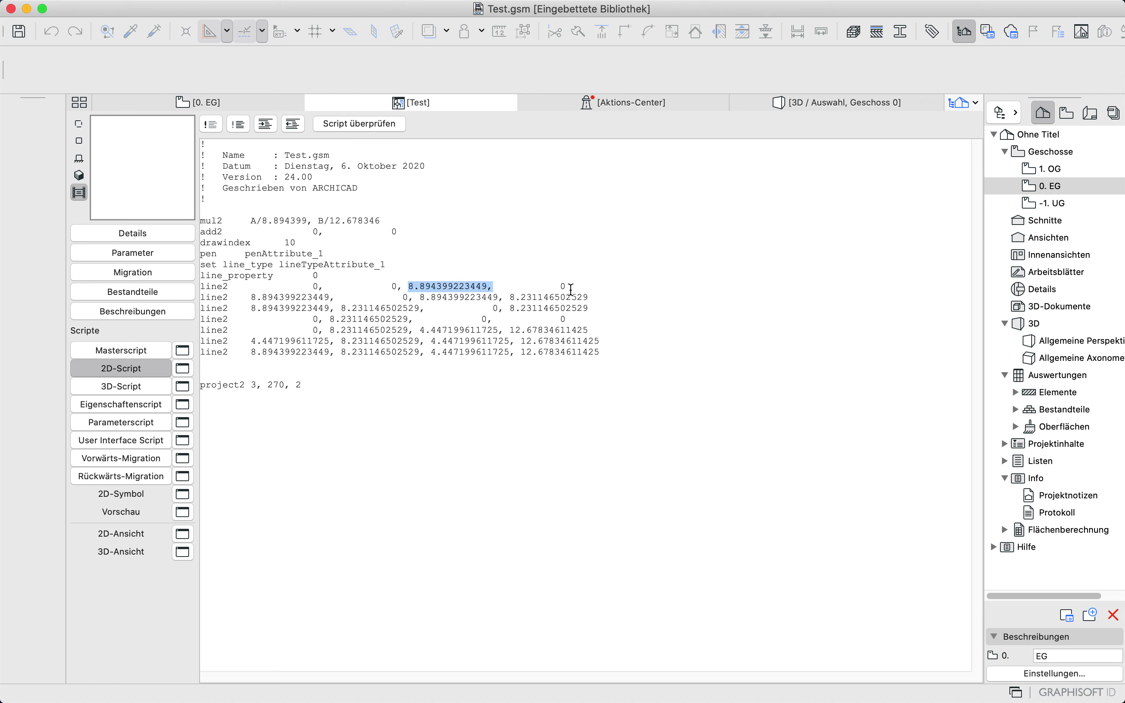
double_click(563, 286)
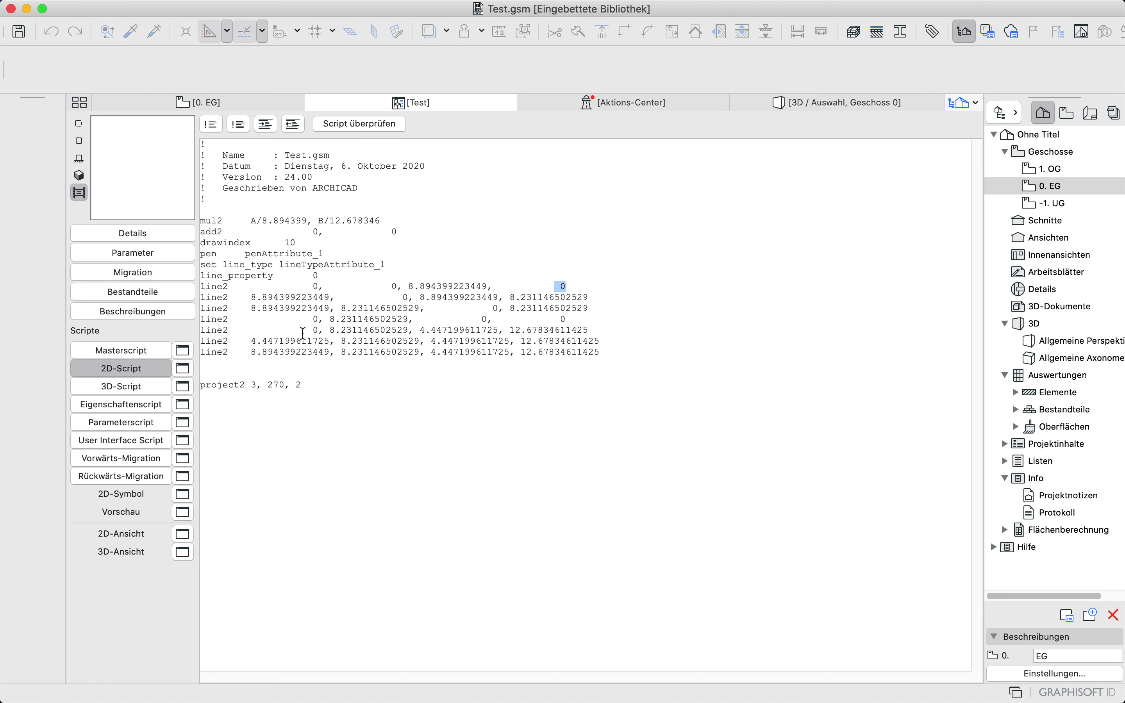
Copy the line2 rows of the 2D script and preview their space-separated text import on a new sheet in LibreOffice Calc
left_click_drag(602, 353, 196, 287)
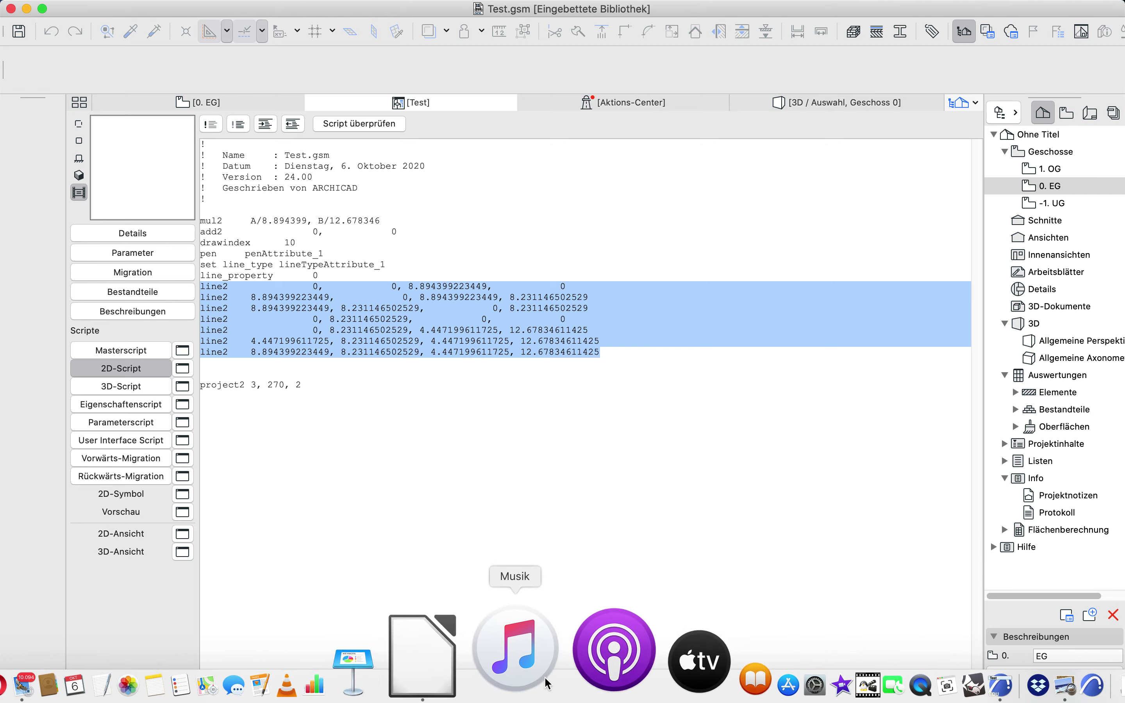
left_click(548, 651)
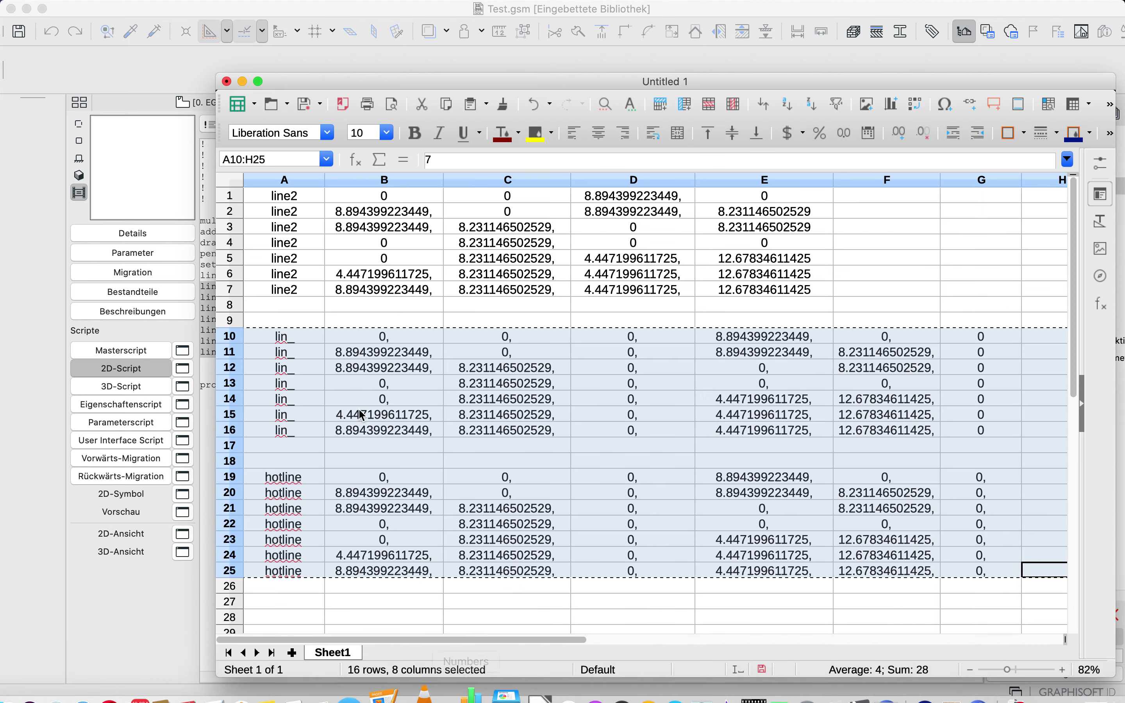
left_click(352, 309)
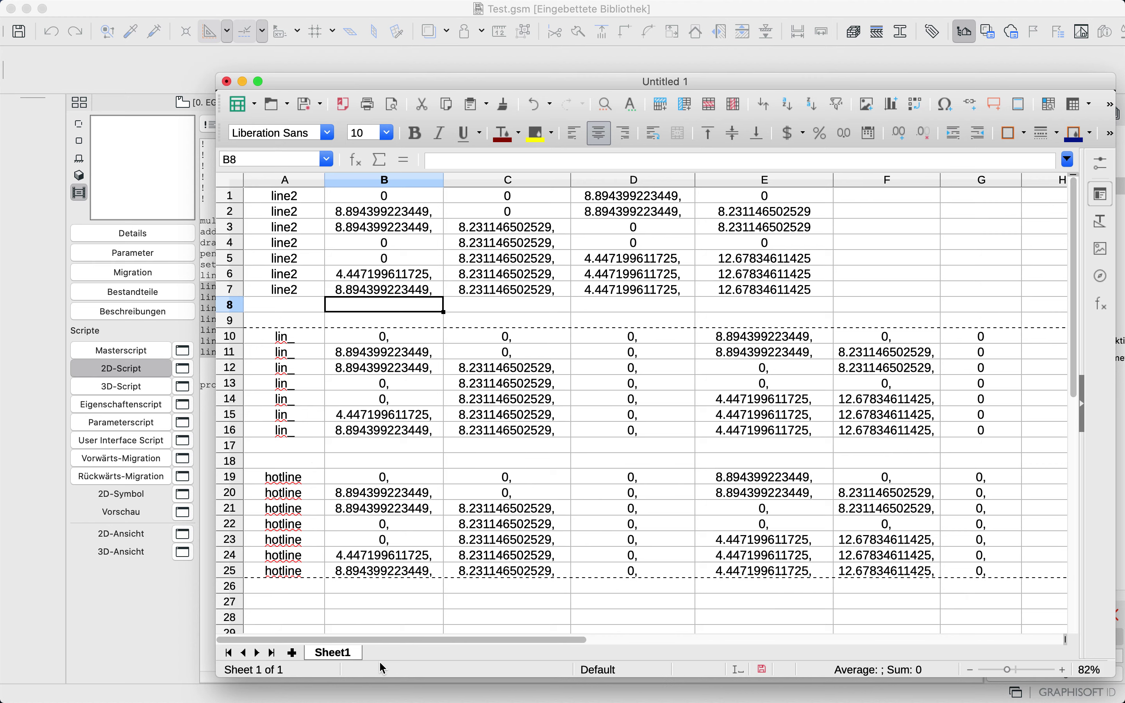
left_click(292, 654)
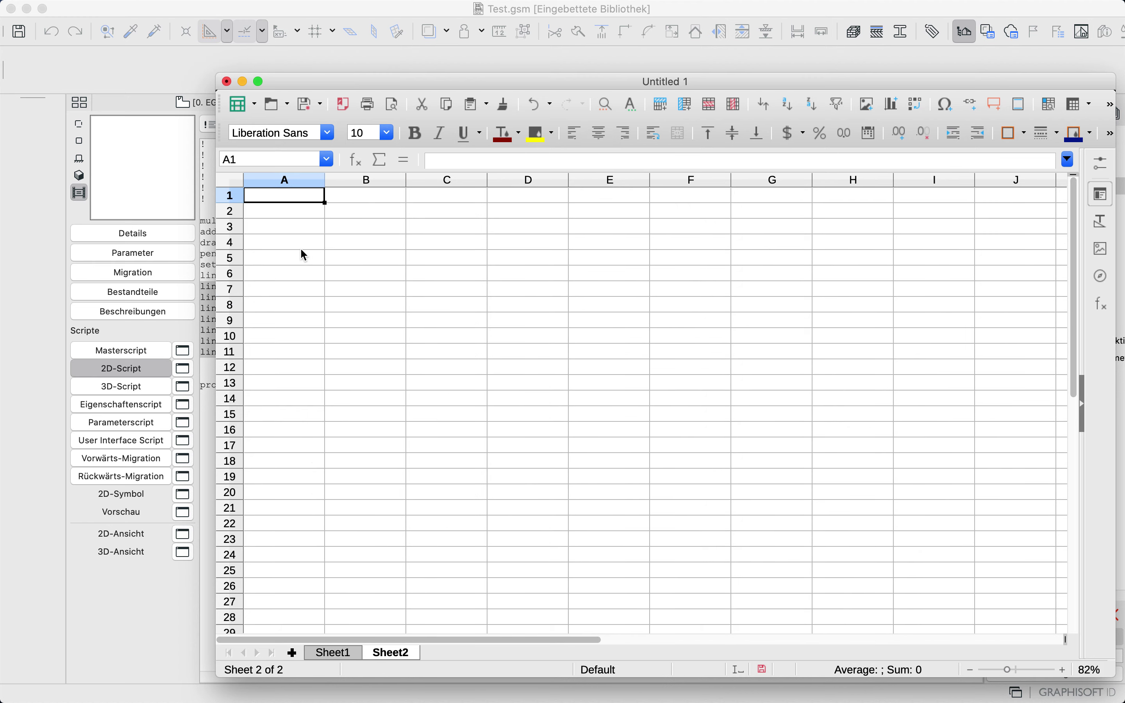
key("super+v")
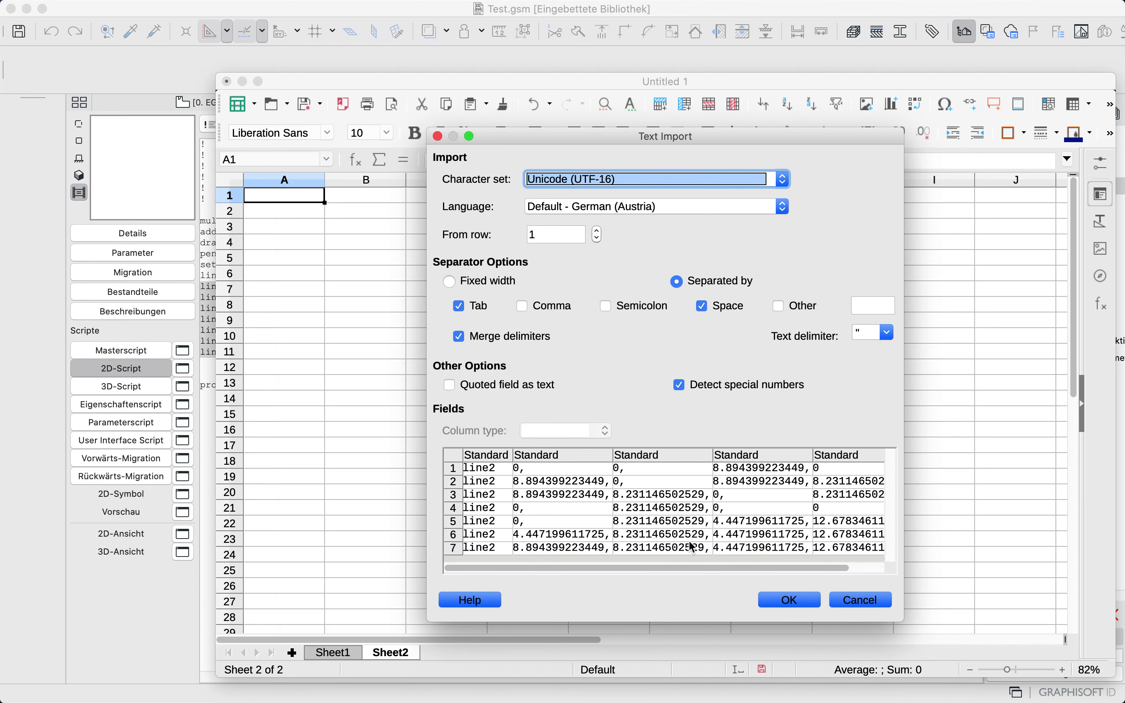
left_click(863, 602)
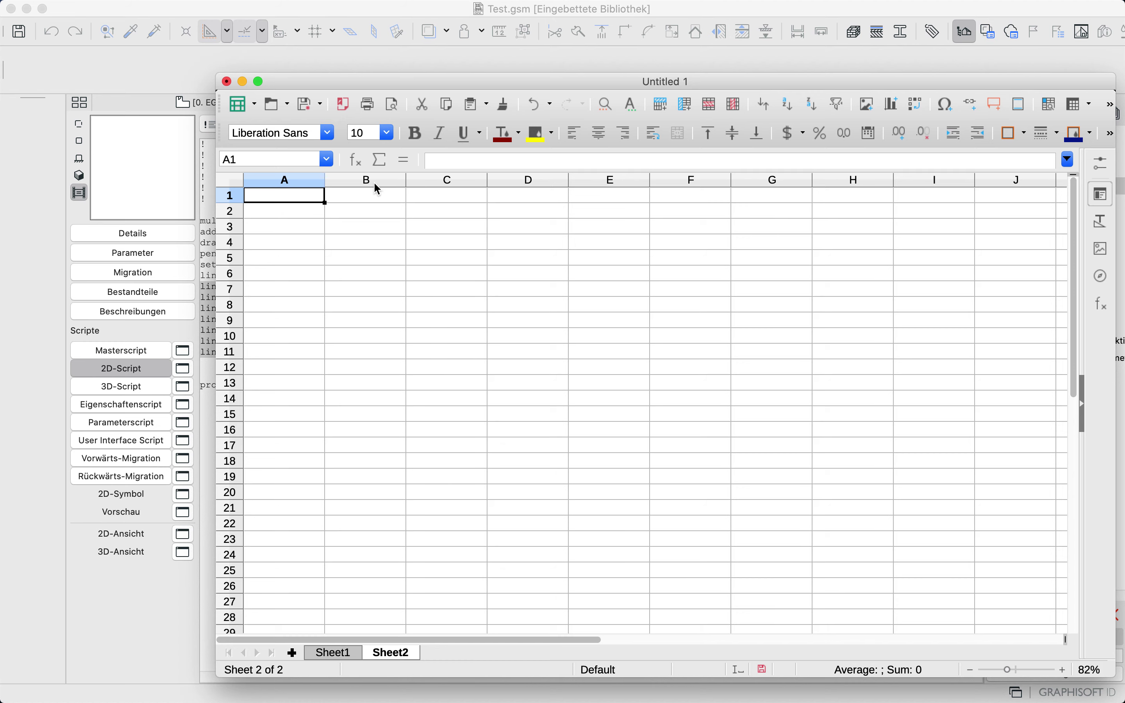
On Sheet1, format all cells as Text and centre their contents horizontally
left_click(347, 654)
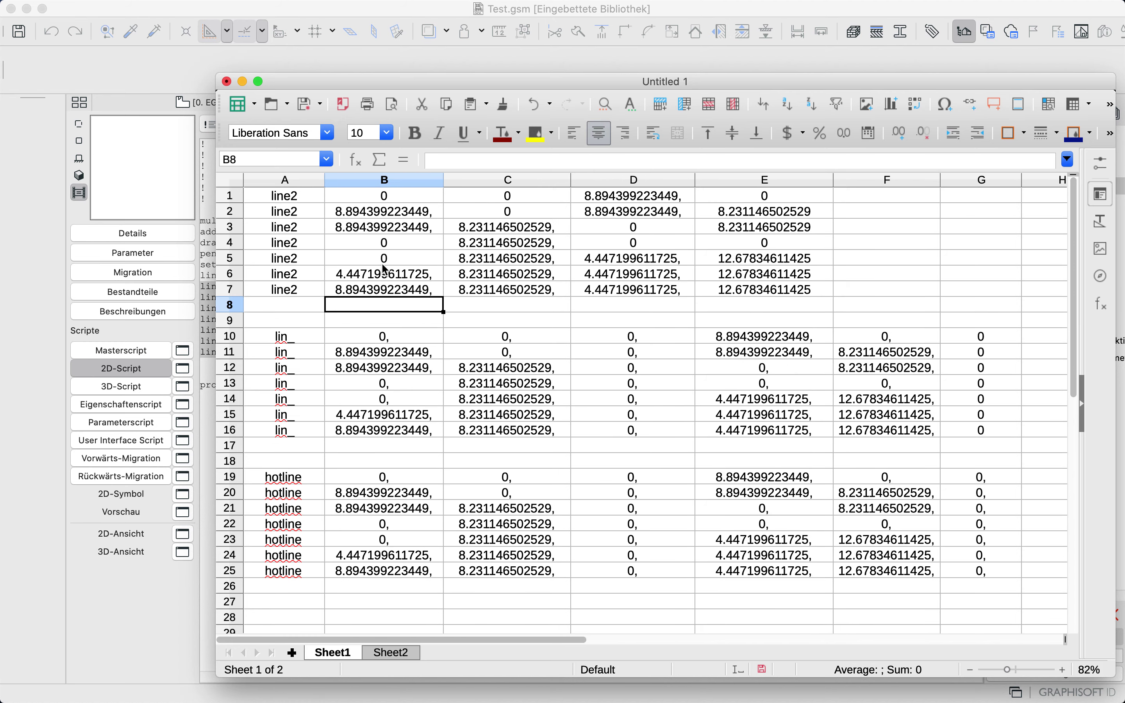
left_click_drag(272, 197, 782, 297)
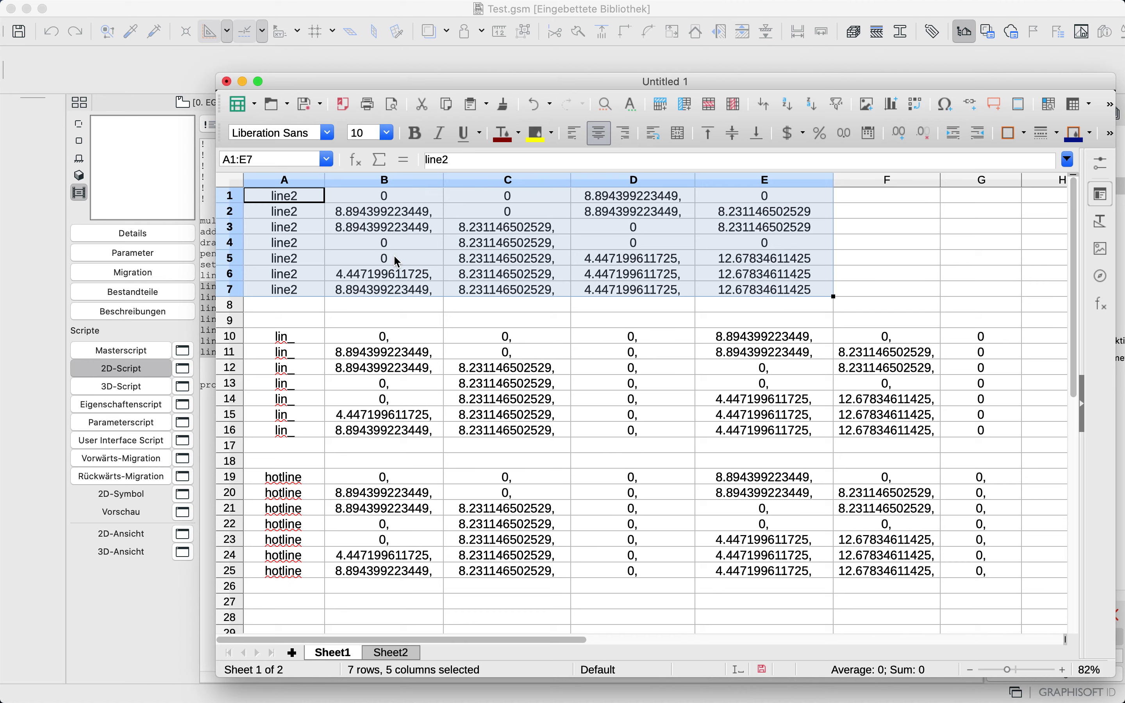
left_click(239, 183)
key("super+1")
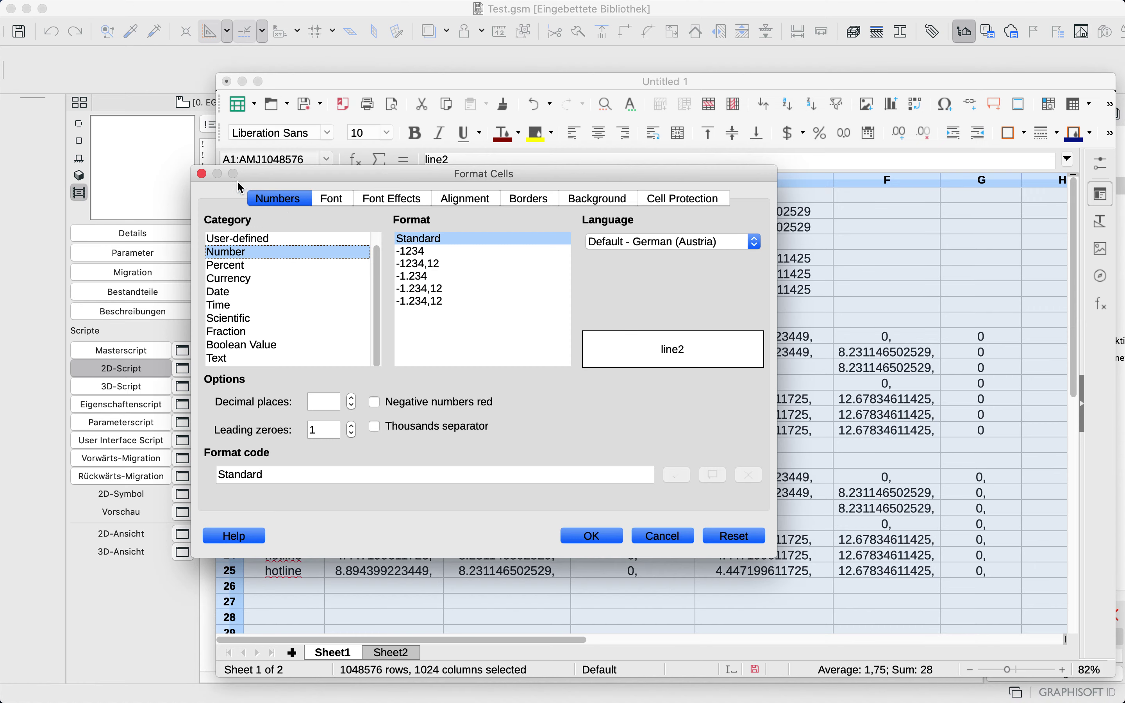
left_click(233, 357)
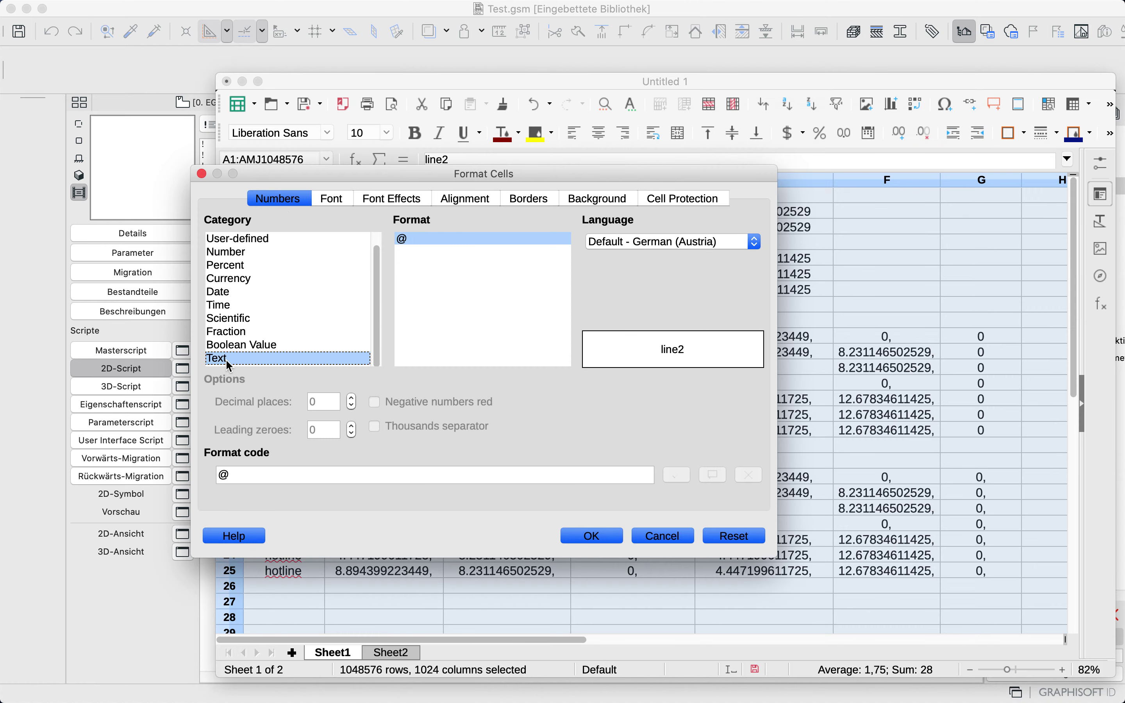
left_click(586, 537)
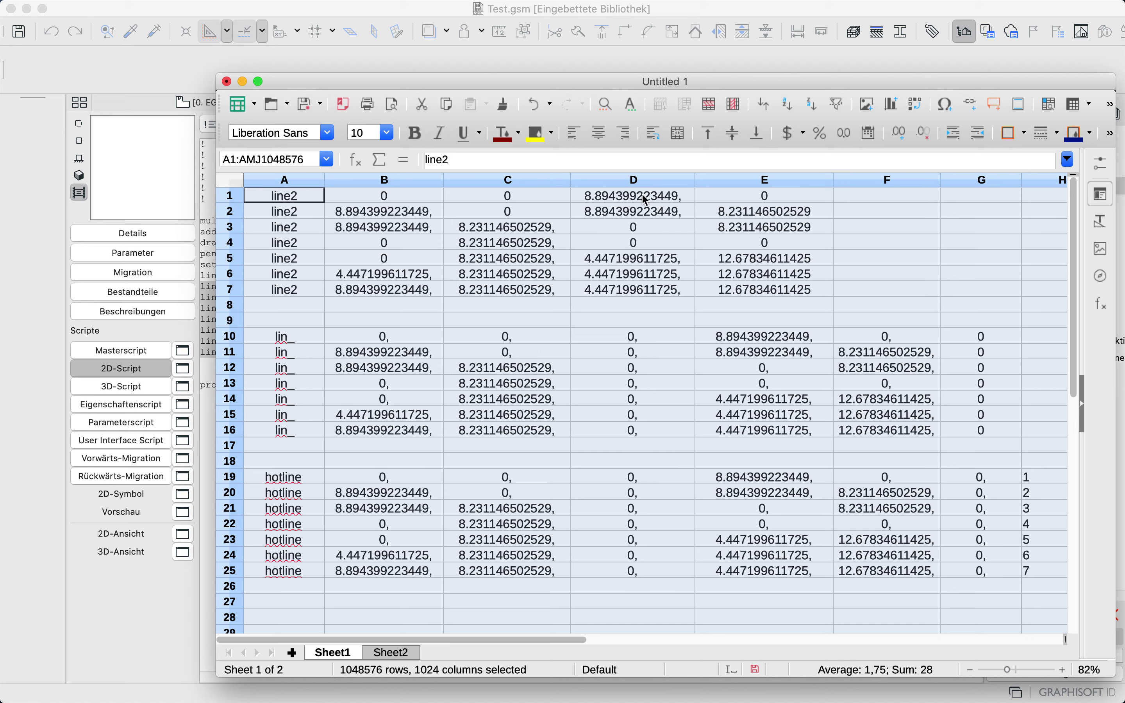
left_click(575, 133)
left_click(606, 138)
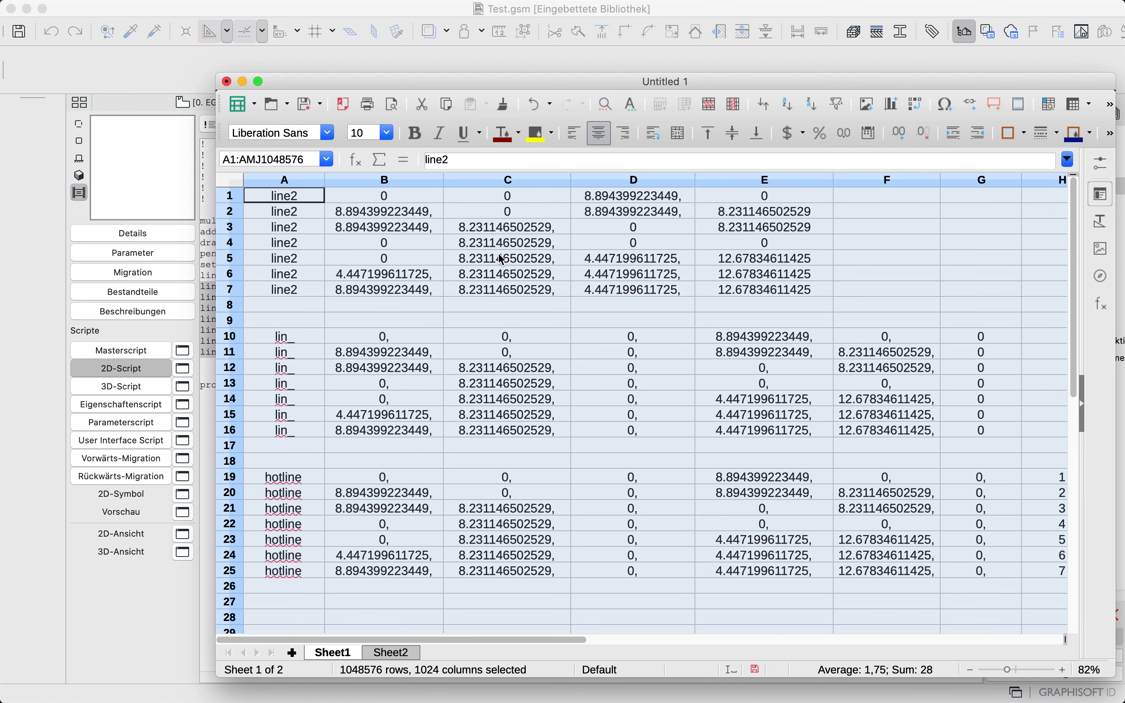
Compare the line2 coordinates in A1:E7 with the three-dimensional lin_ and hotline rows, including the numbering in column H
left_click(290, 199)
left_click_drag(289, 199, 766, 292)
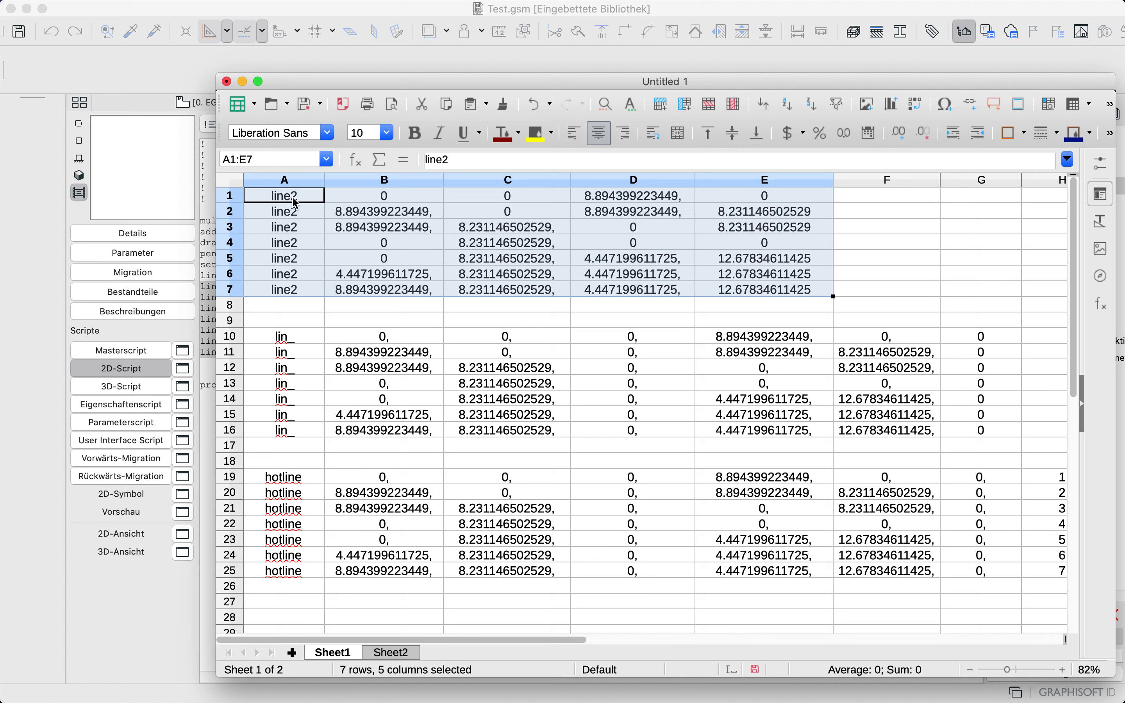
left_click(286, 343)
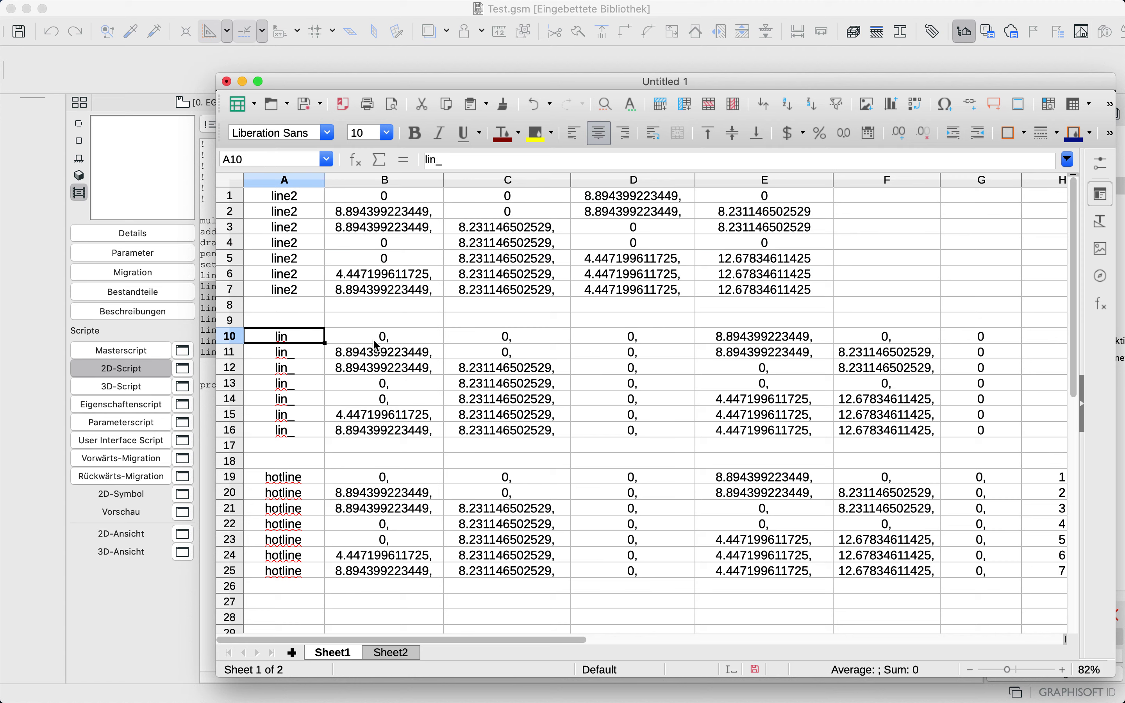
left_click_drag(379, 195, 509, 194)
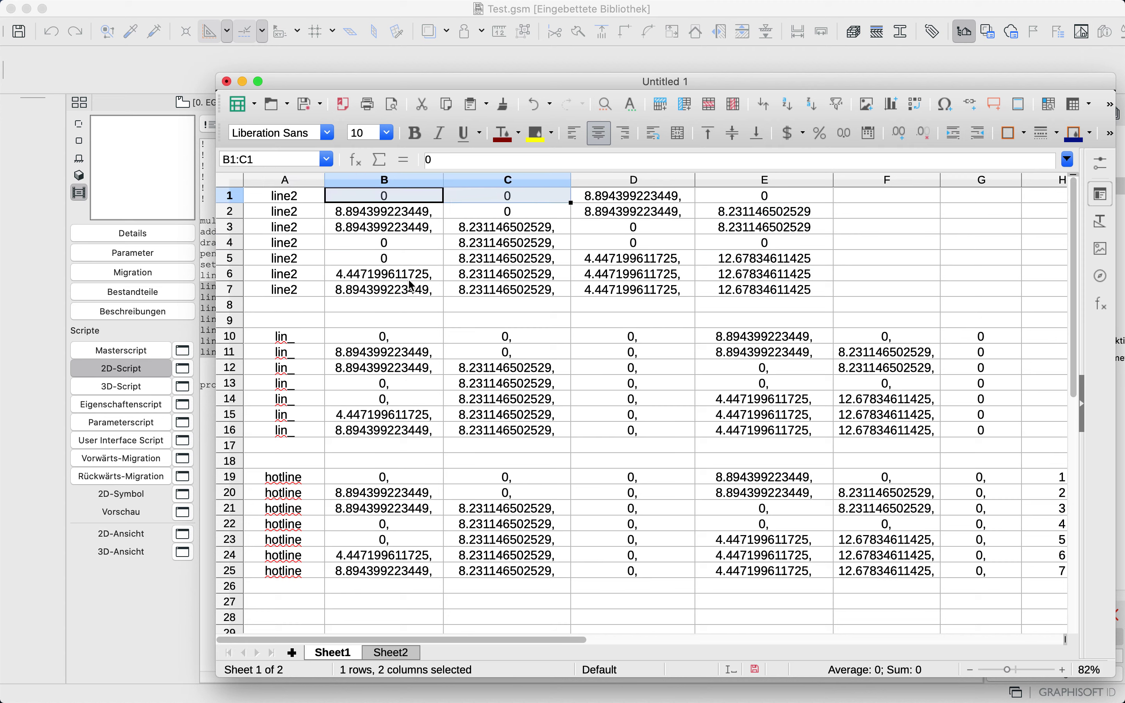
left_click_drag(386, 342, 634, 337)
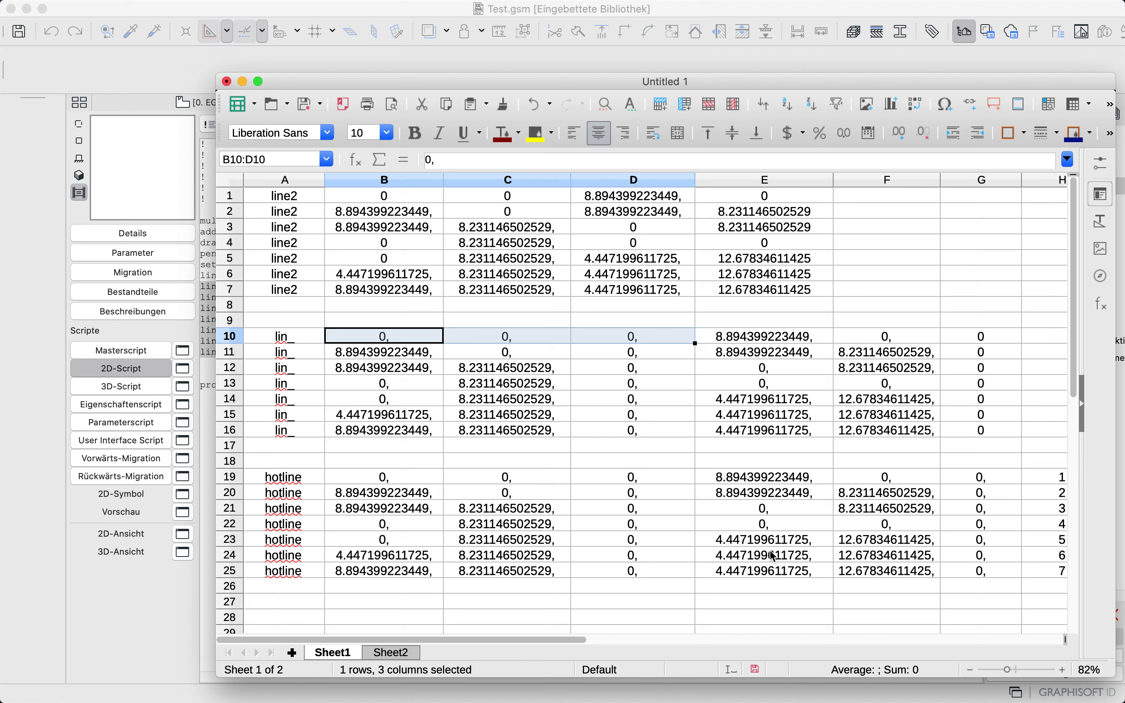
left_click_drag(599, 641, 677, 641)
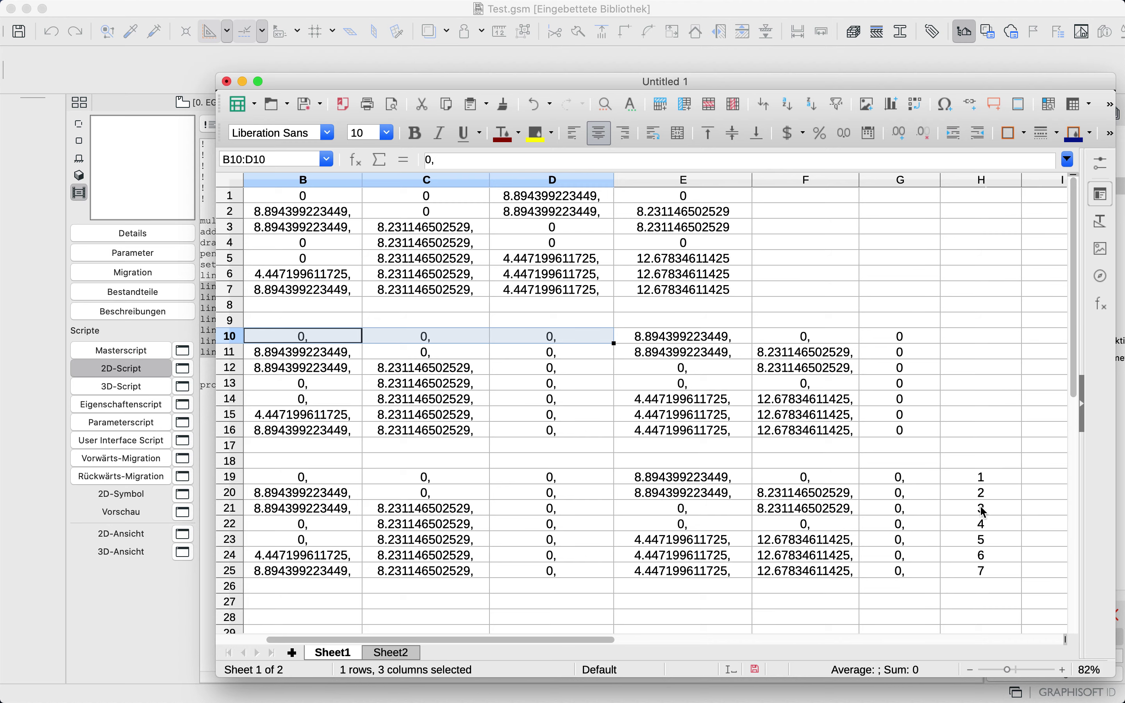
left_click_drag(496, 641, 352, 625)
Select the lin_ and hotline block A10:H25, then switch to ARCHICAD and open the Test object's 3D script
left_click_drag(1055, 573, 259, 331)
left_click(139, 597)
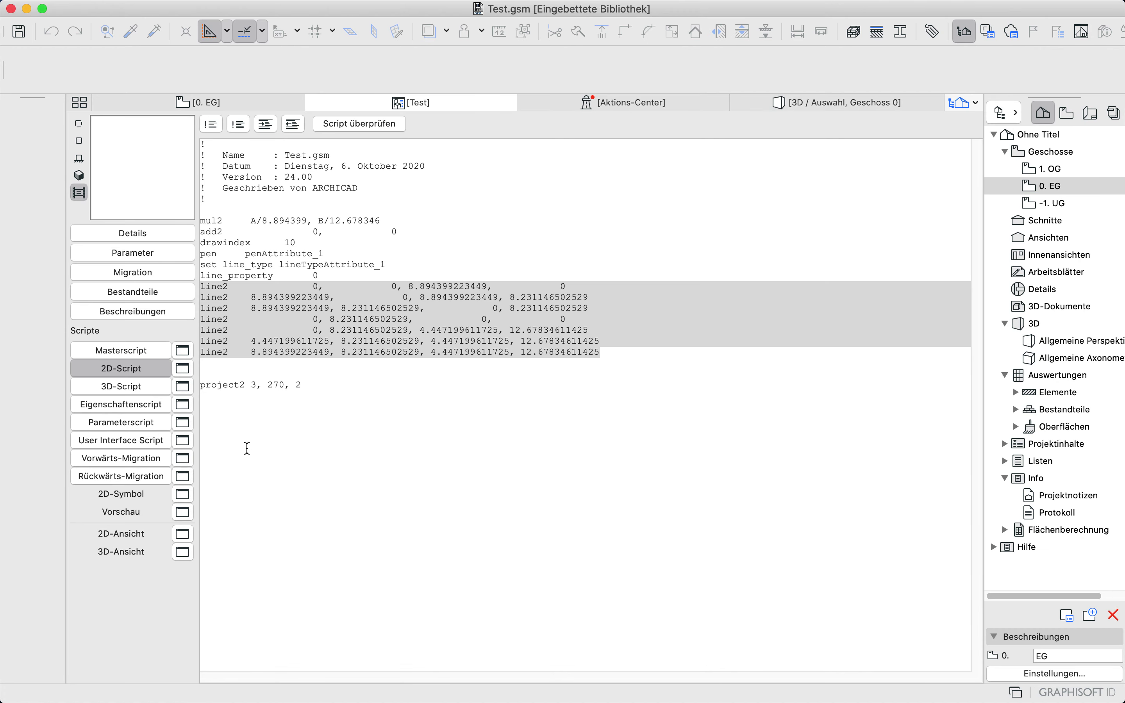
left_click(150, 390)
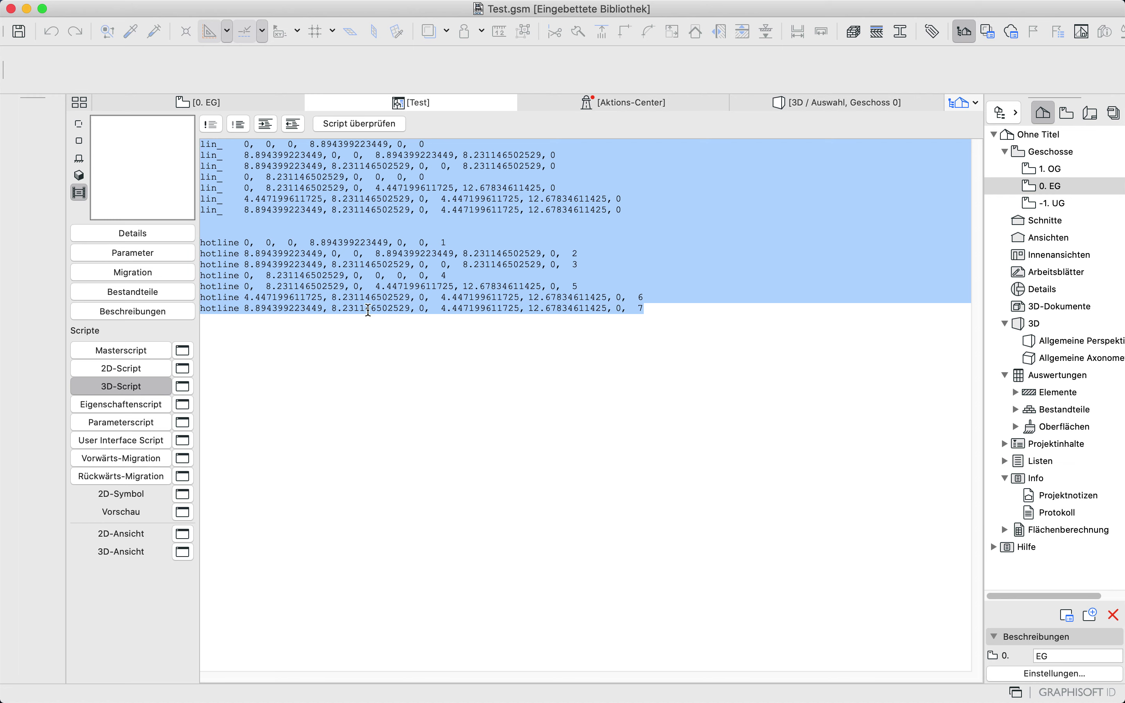
Insert the line "rotx 90" above the first lin_ row of the 3D script and check the script for errors
left_click(601, 156)
left_click(200, 145)
key("Return")
key("Return")
key("Return")
key("Return")
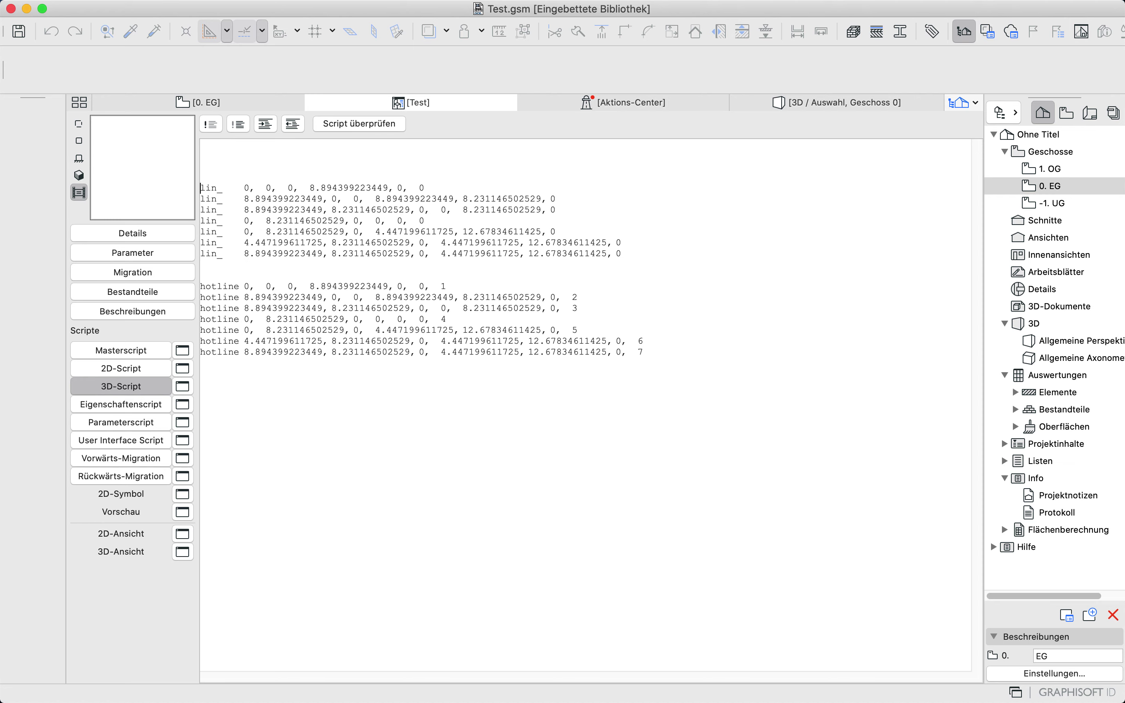
triple_click(227, 167)
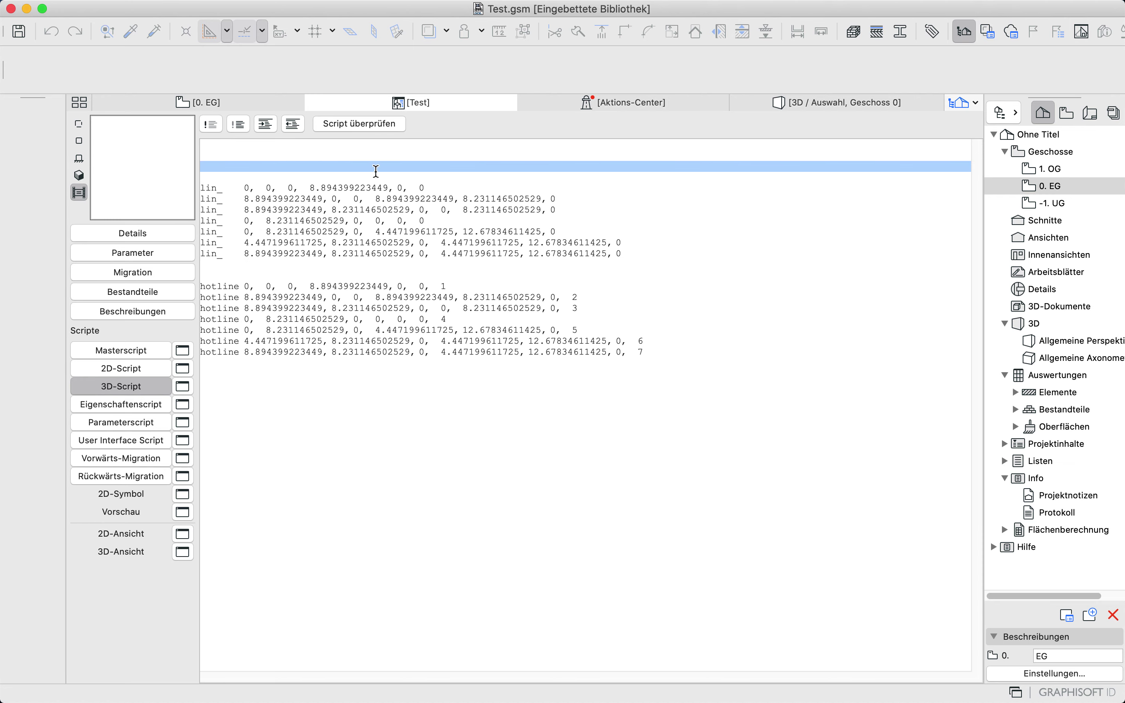
type("rotx 90")
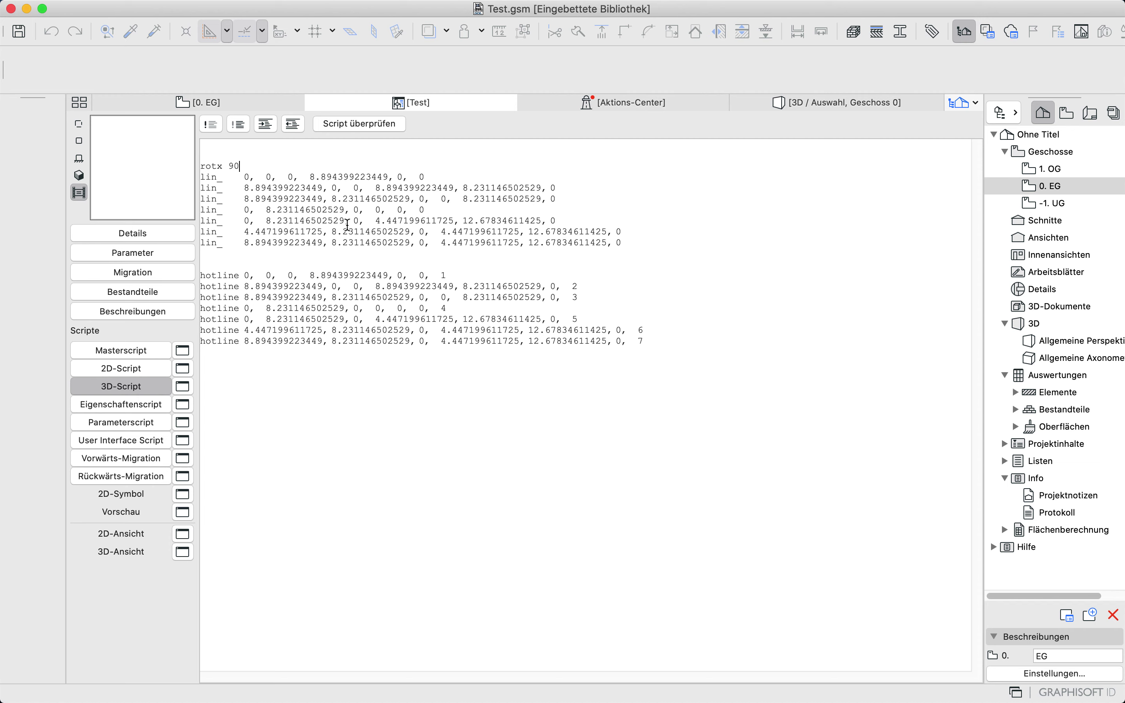
left_click(366, 120)
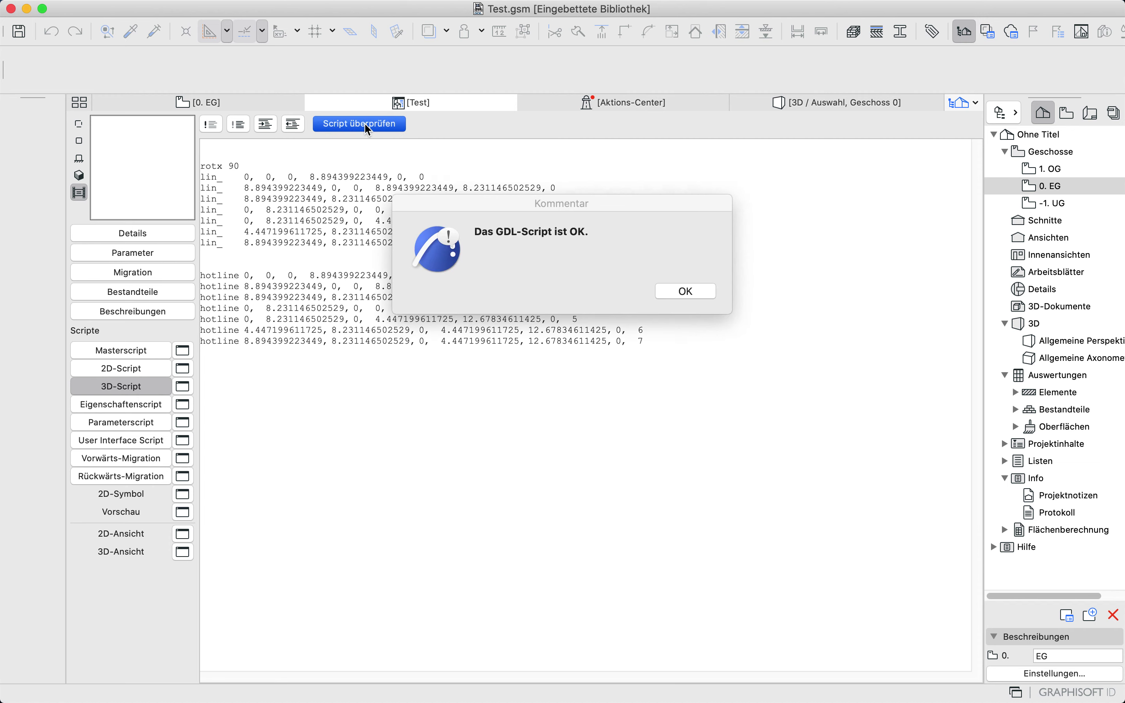
left_click(688, 291)
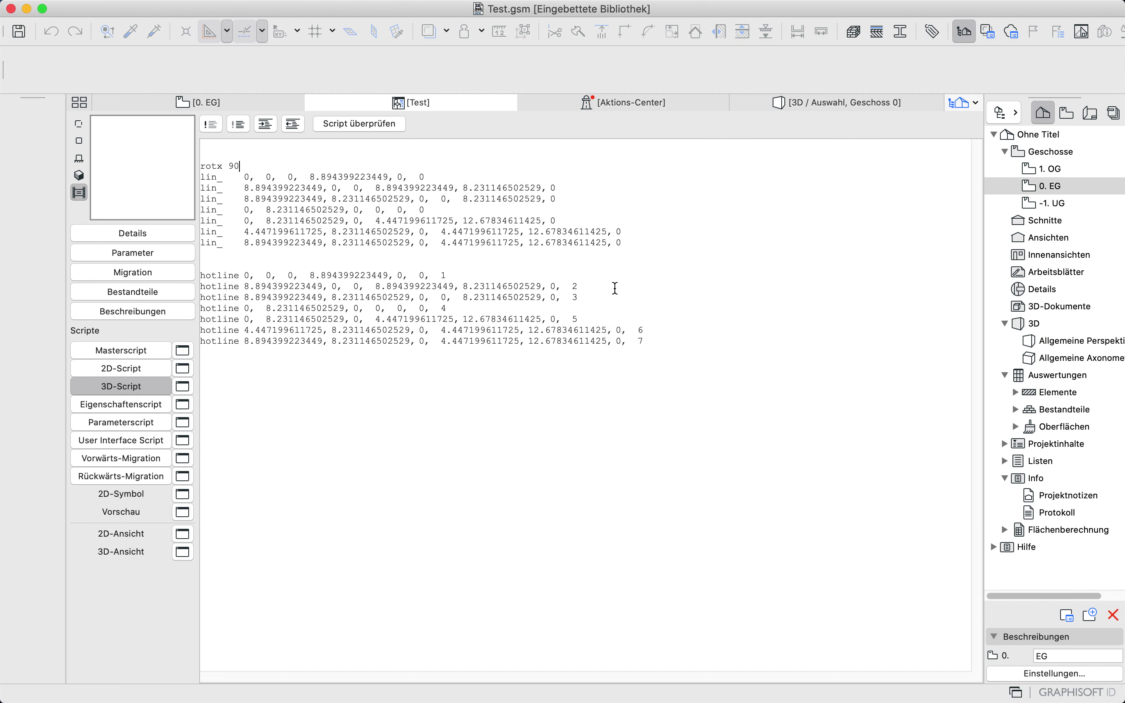
Show the Test object selected in the 0. EG floor plan in 3D and inspect its upright wireframe
left_click(211, 100)
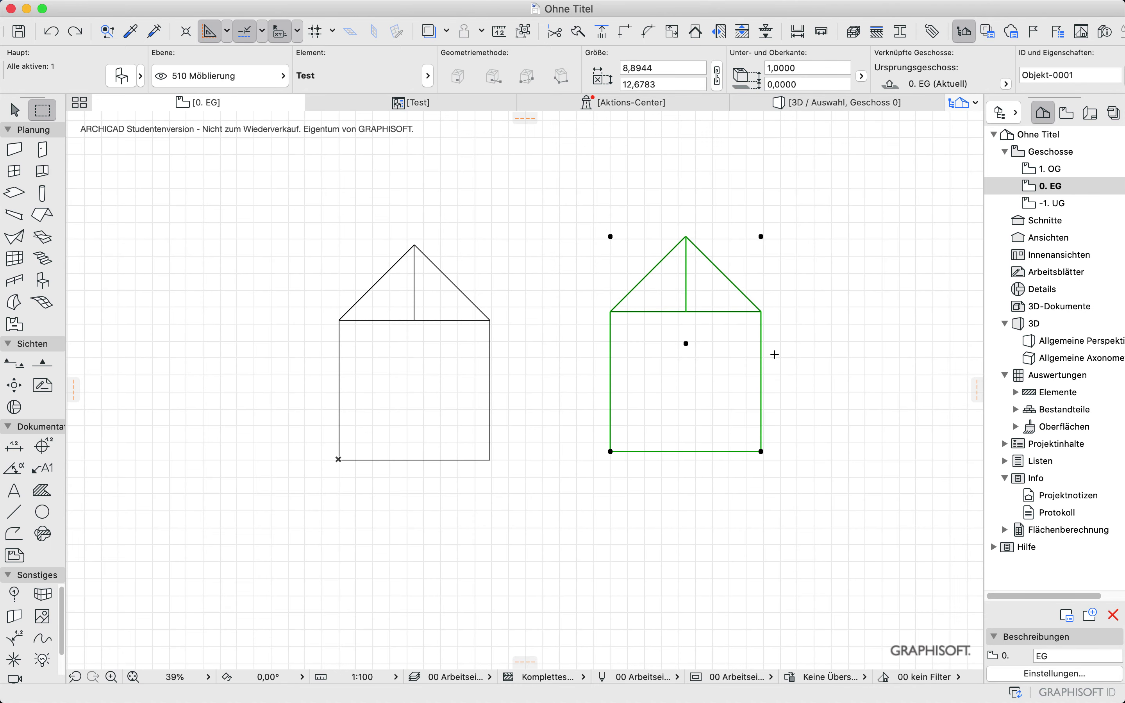
key("F5")
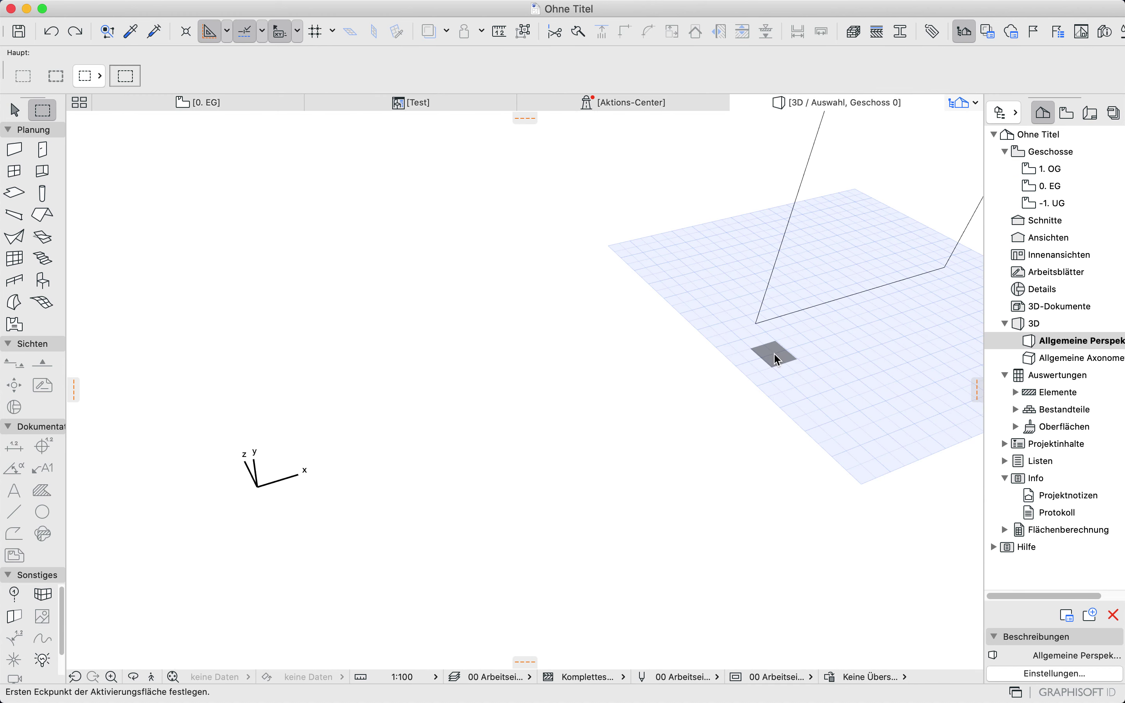
middle_click_drag(563, 360, 441, 386, "shift")
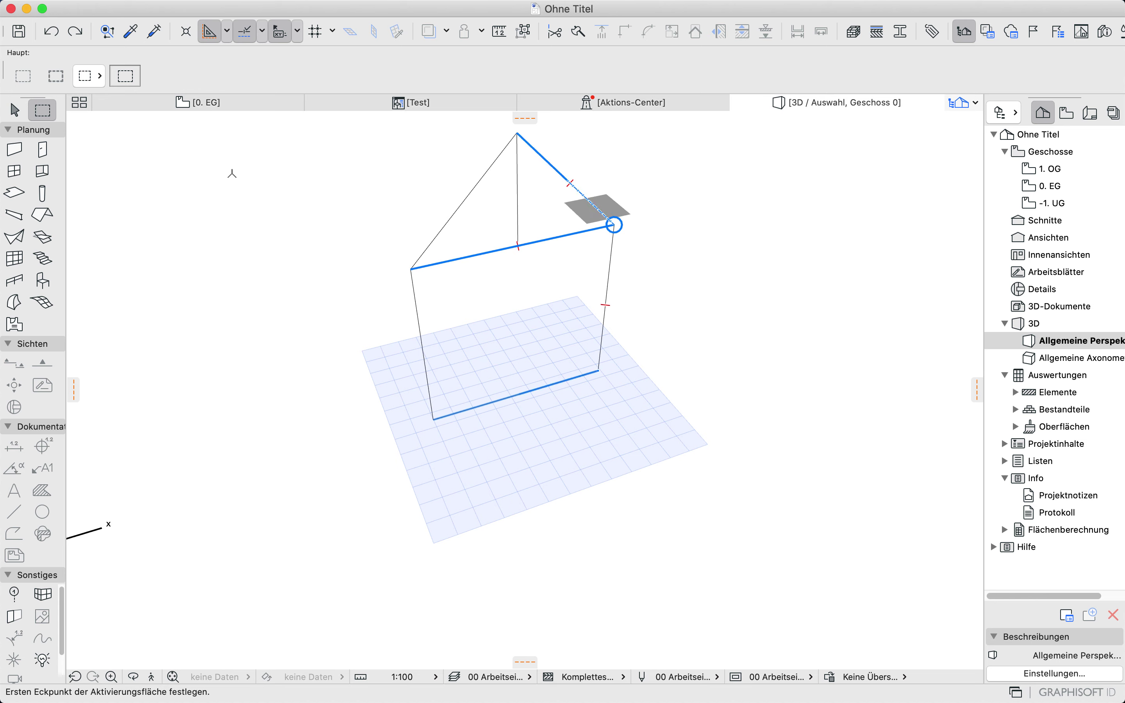
mouse_move(277, 652)
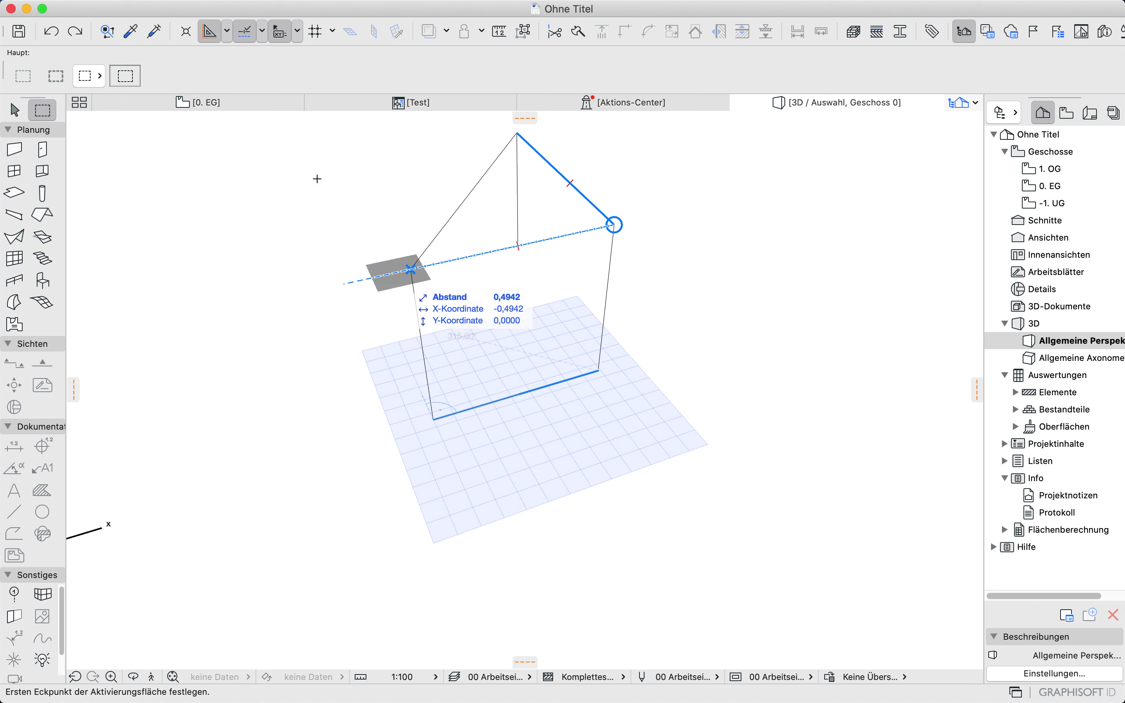
Return to the 0. EG floor plan and switch to the coordinate spreadsheet in LibreOffice
left_click(214, 102)
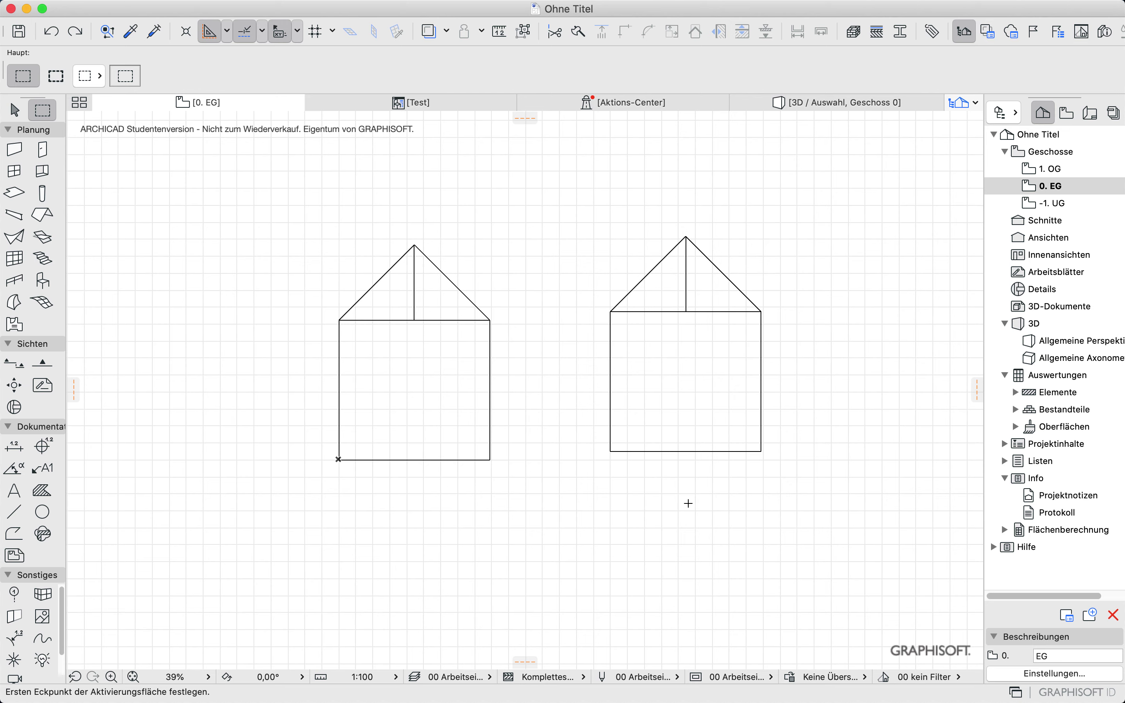
mouse_move(354, 695)
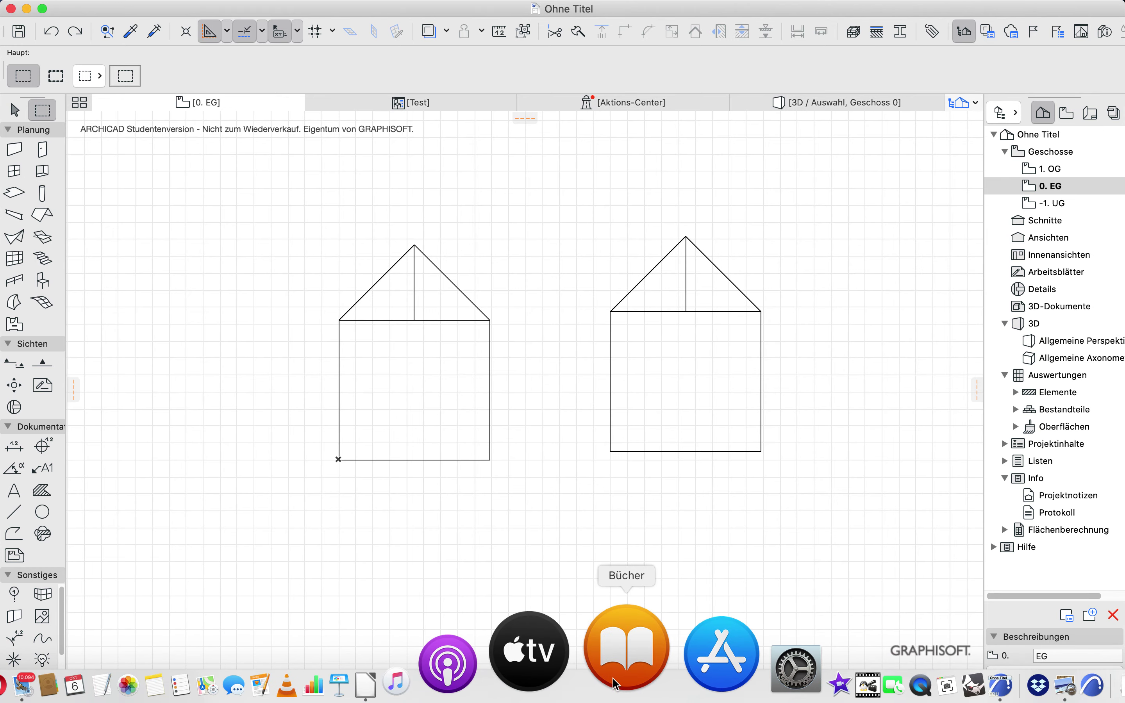
left_click(516, 669)
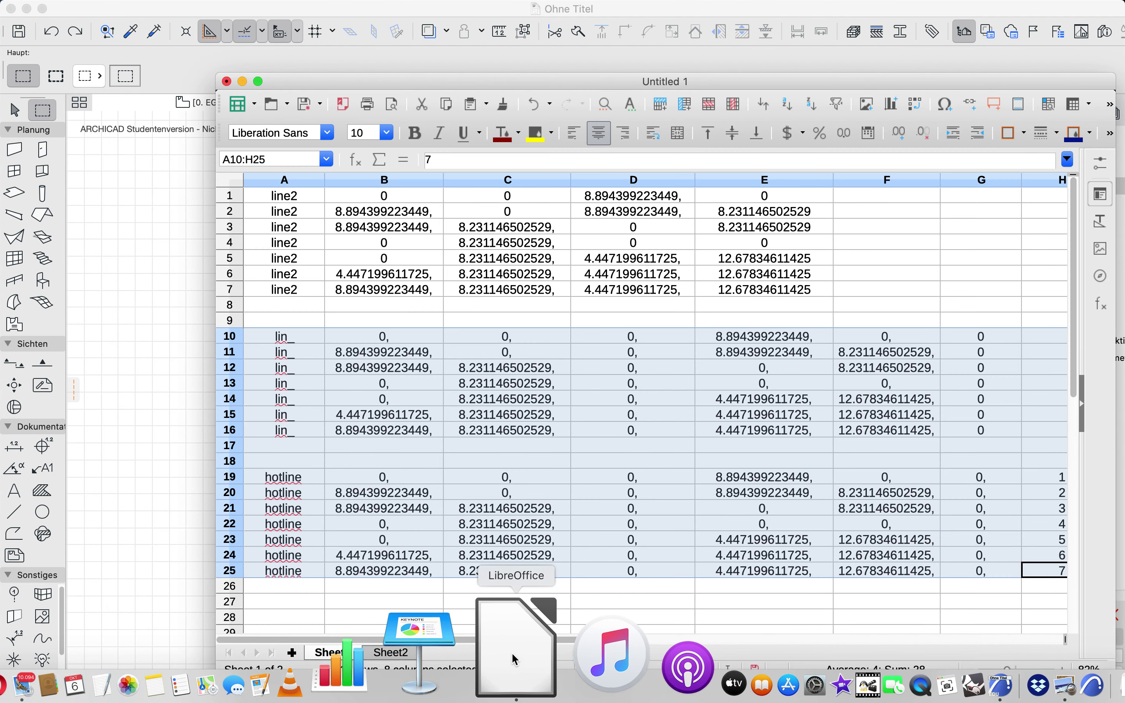